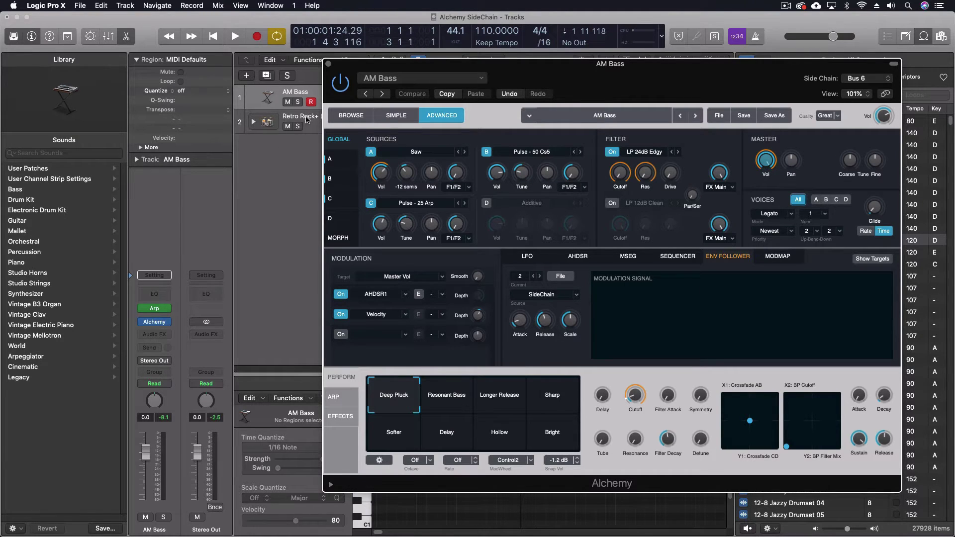
Step: Close the Alchemy window and expand the Retro Rock+ drummer track to show its individual drum tracks
left_click(306, 118)
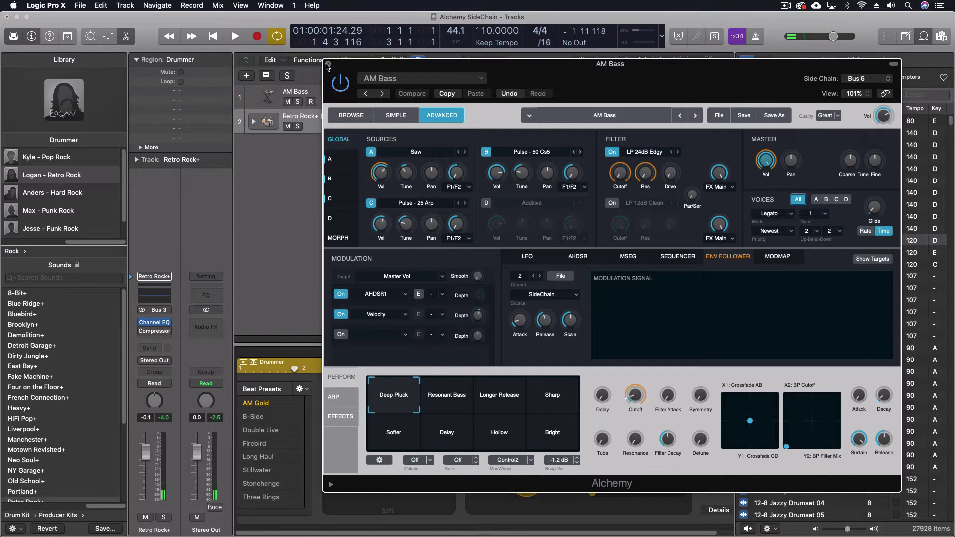
left_click(329, 64)
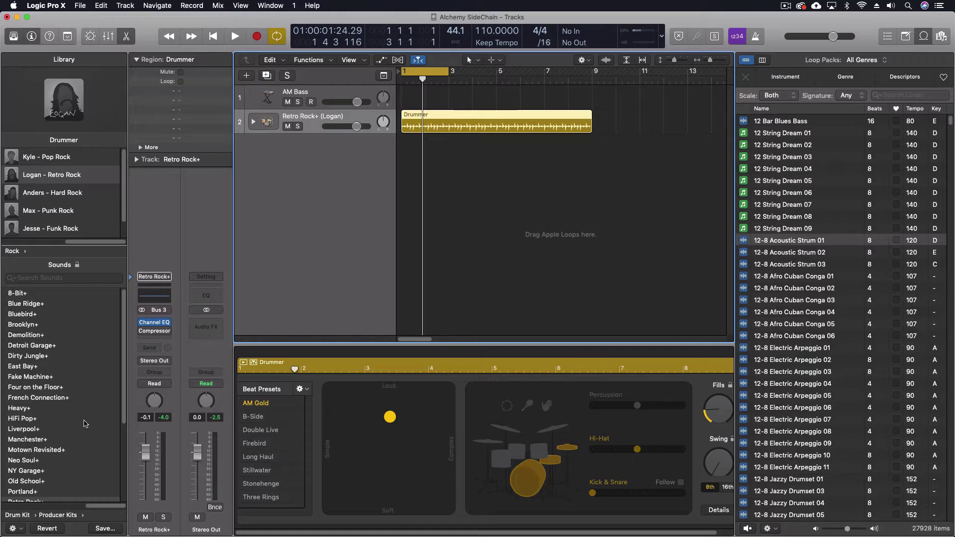
scroll(84, 424, "down", 5)
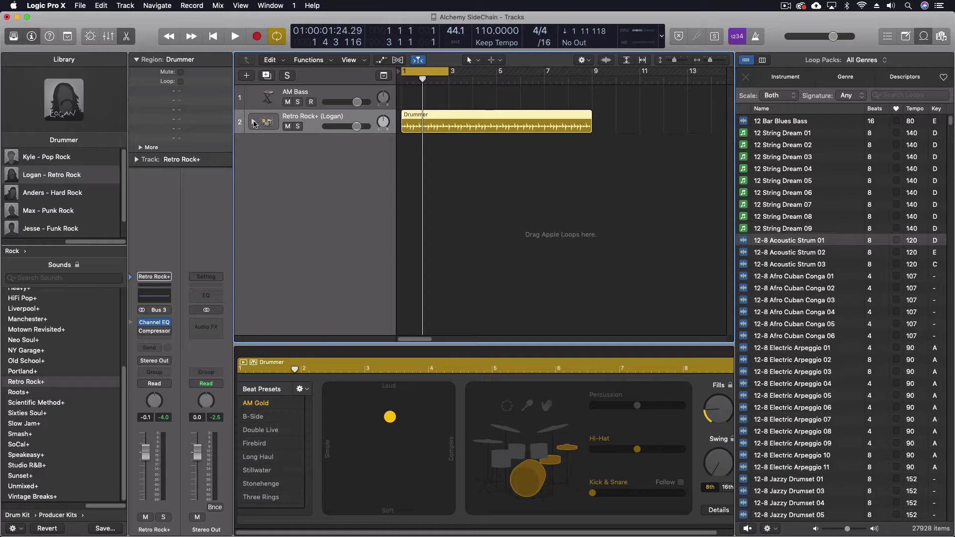
left_click(254, 123)
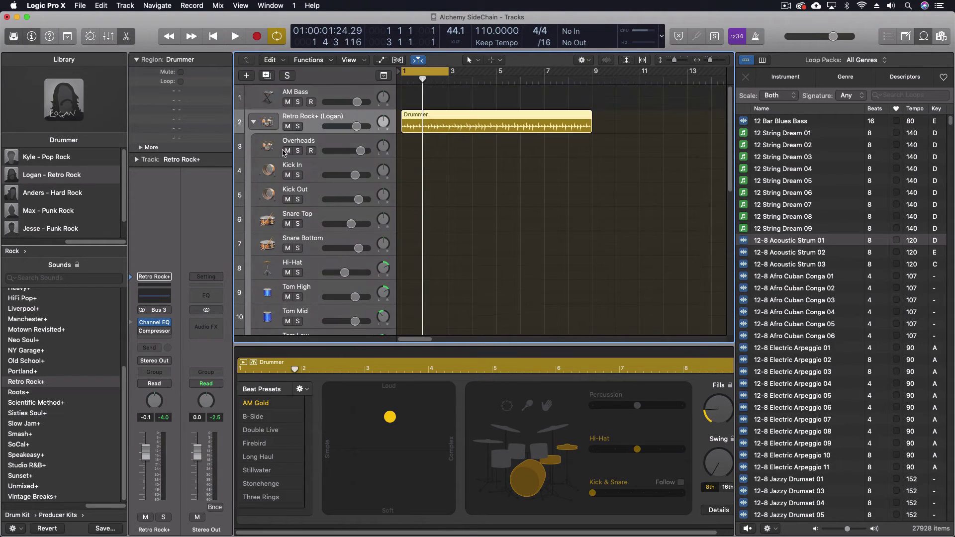
Step: Audition the Kick In and Kick Out tracks in solo, then clear both solos
left_click(299, 175)
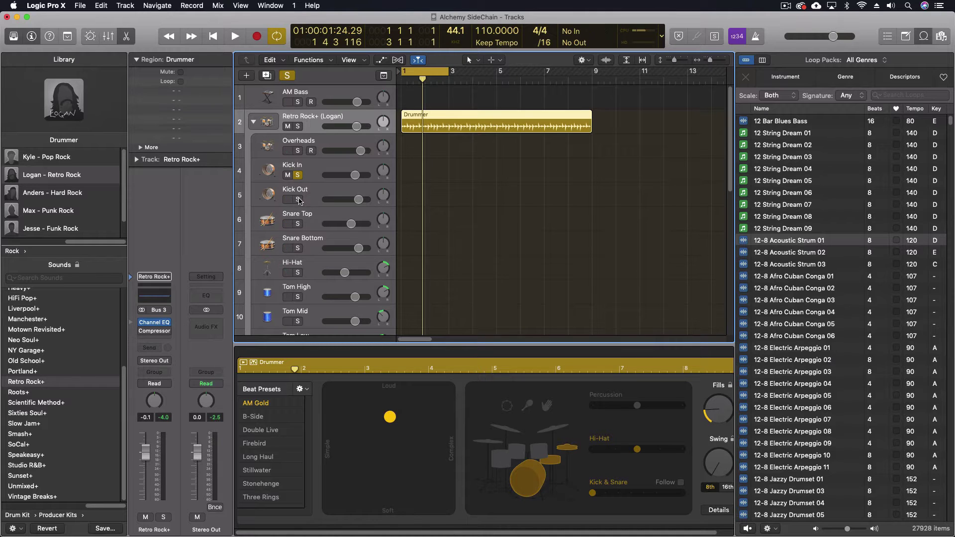
key("space")
left_click(298, 200)
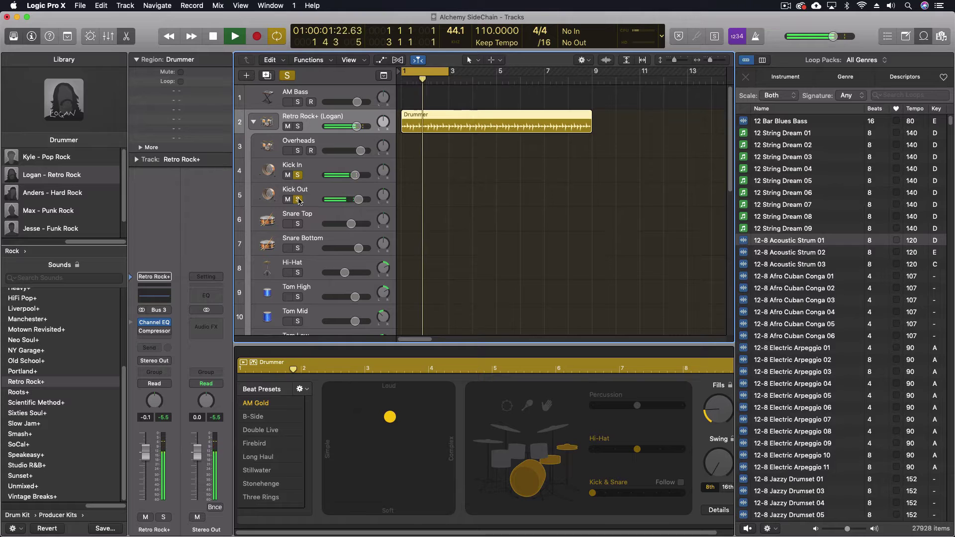
key("space")
left_click(298, 199)
left_click(298, 175)
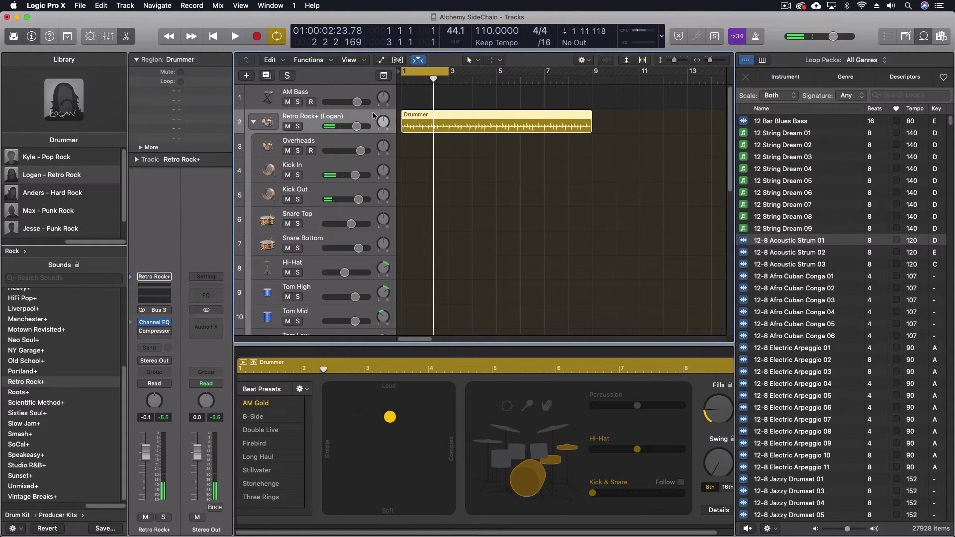
Step: Collapse the drum stack and use Bus 6 (Kick In, Kick Out) as the side chain input of the AM Bass Alchemy instrument
left_click(255, 123)
left_click(318, 91)
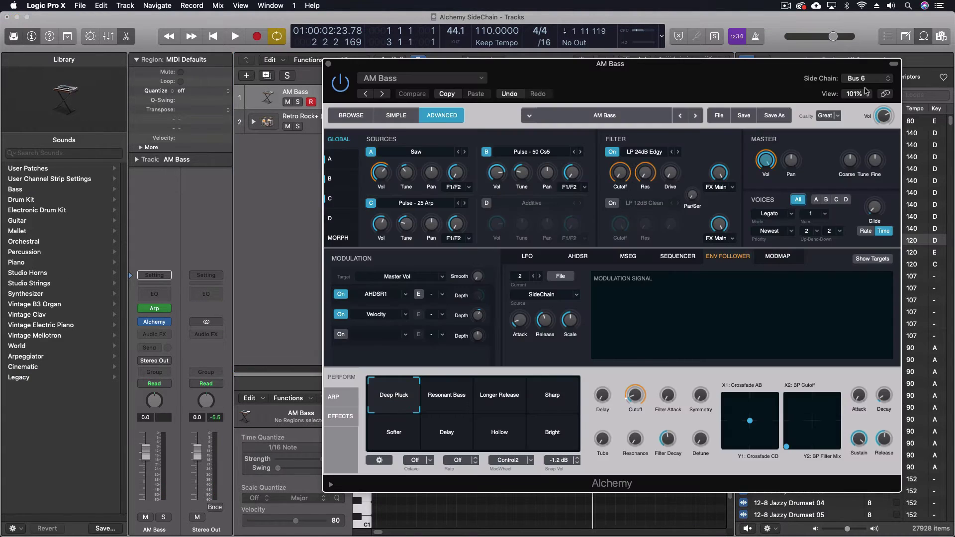
left_click(864, 82)
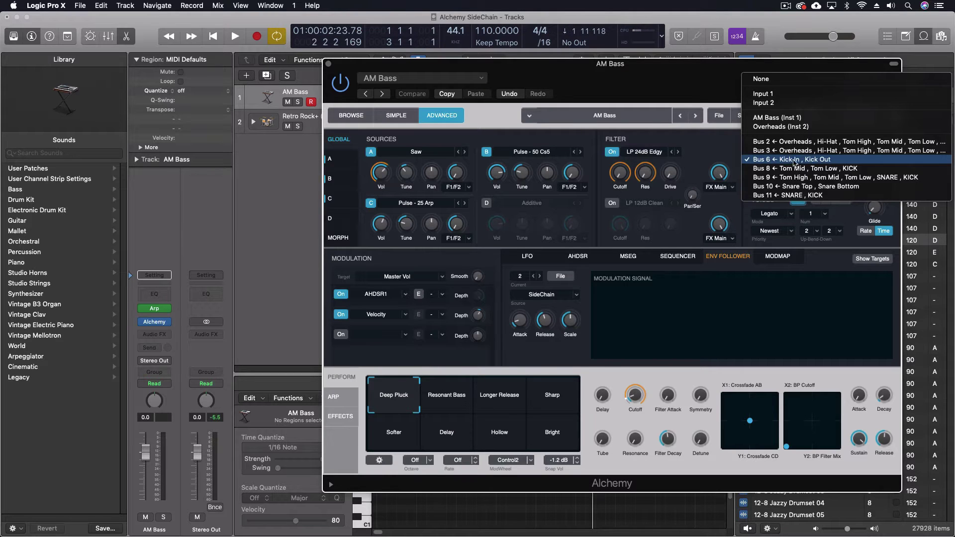
left_click(666, 87)
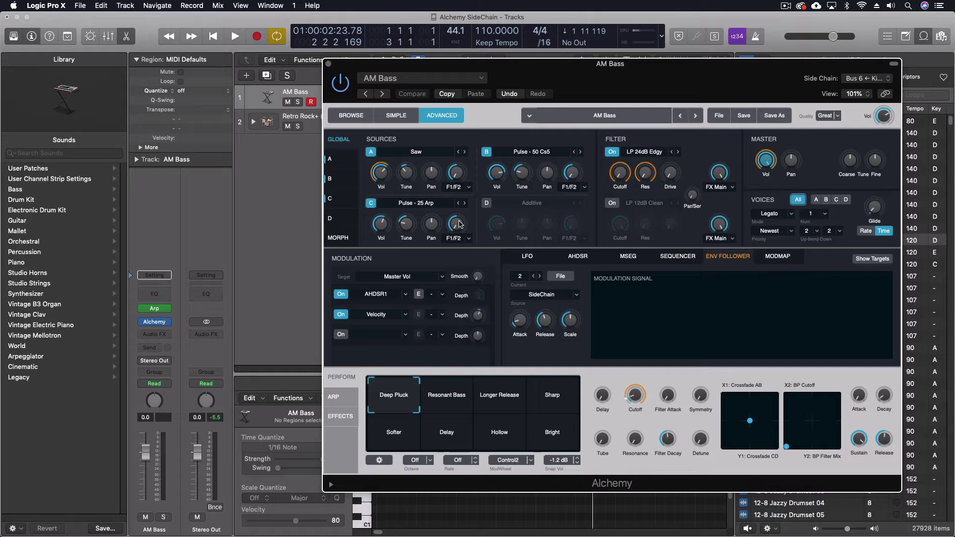
Step: Add a new envelope follower modulation to source C's FX send and set the follower's audio source to SideChain
right_click(459, 224)
mouse_move(495, 230)
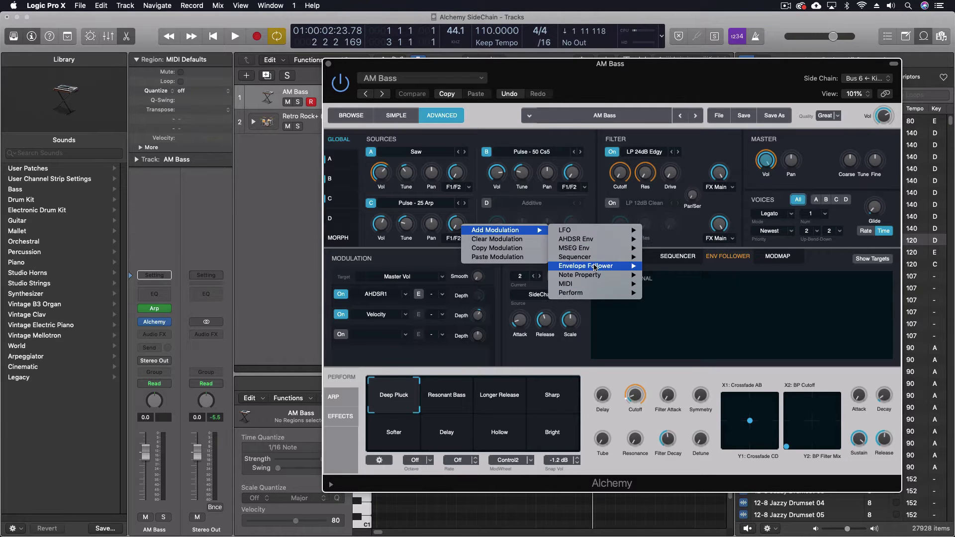
mouse_move(595, 267)
left_click(671, 284)
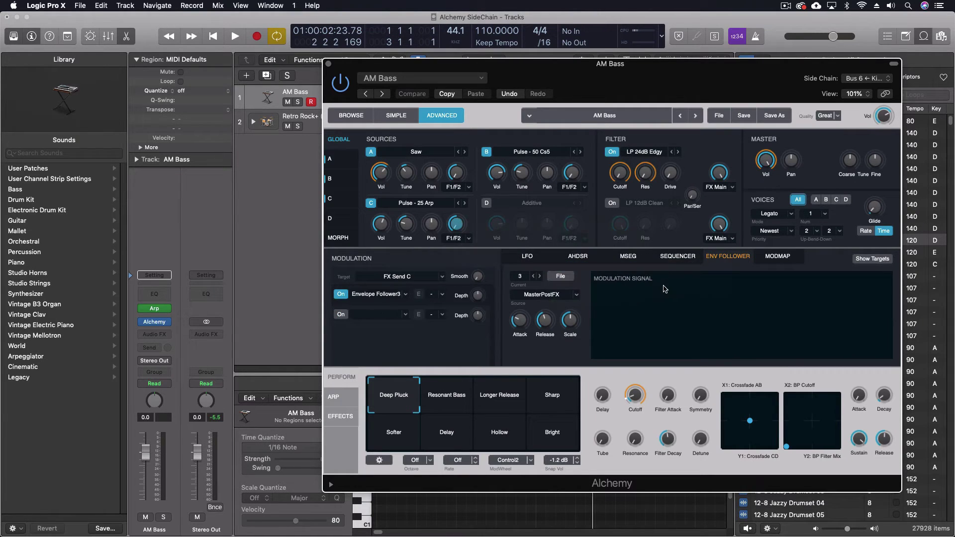
left_click(546, 296)
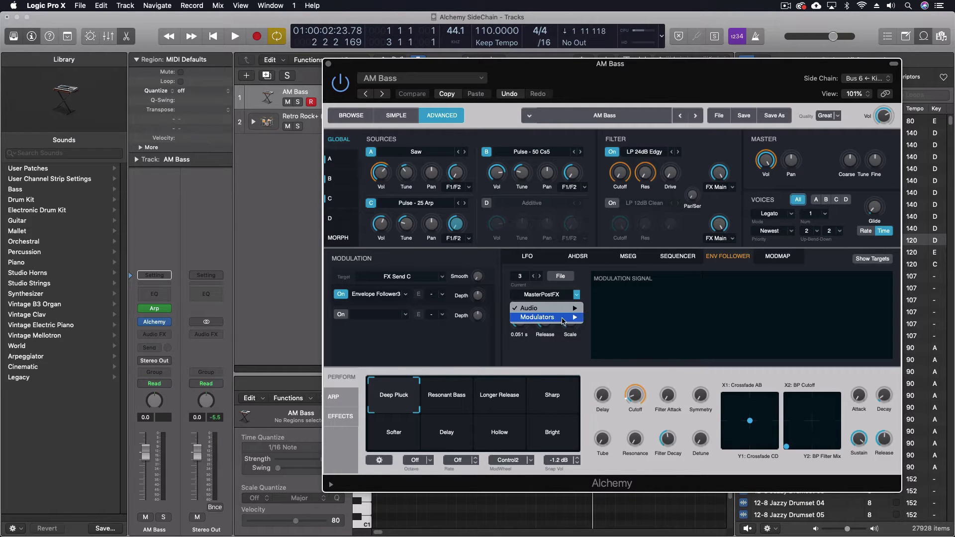
mouse_move(538, 309)
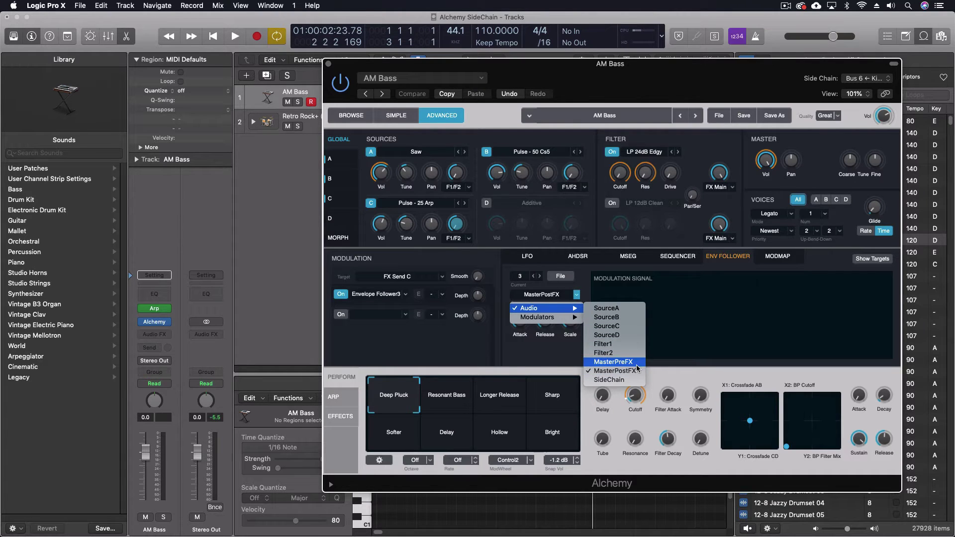
left_click(615, 381)
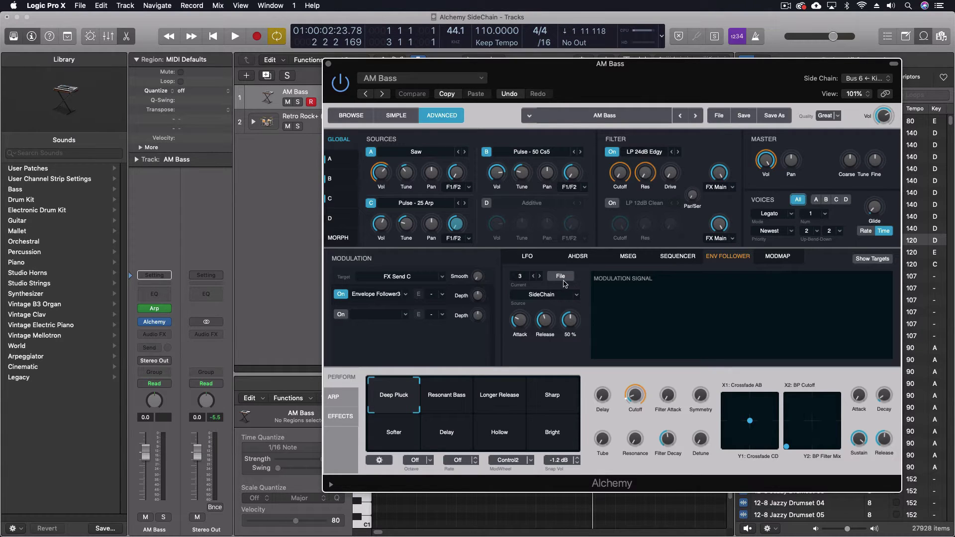
Step: Modulate source A's volume with Envelope Follower2, fed by the side chain, at a negative depth
left_click(534, 276)
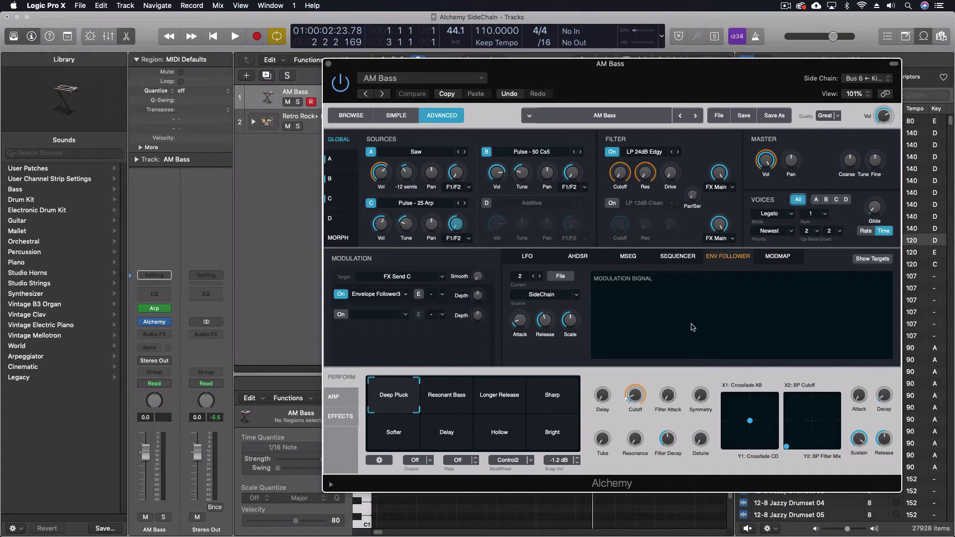
right_click(383, 174)
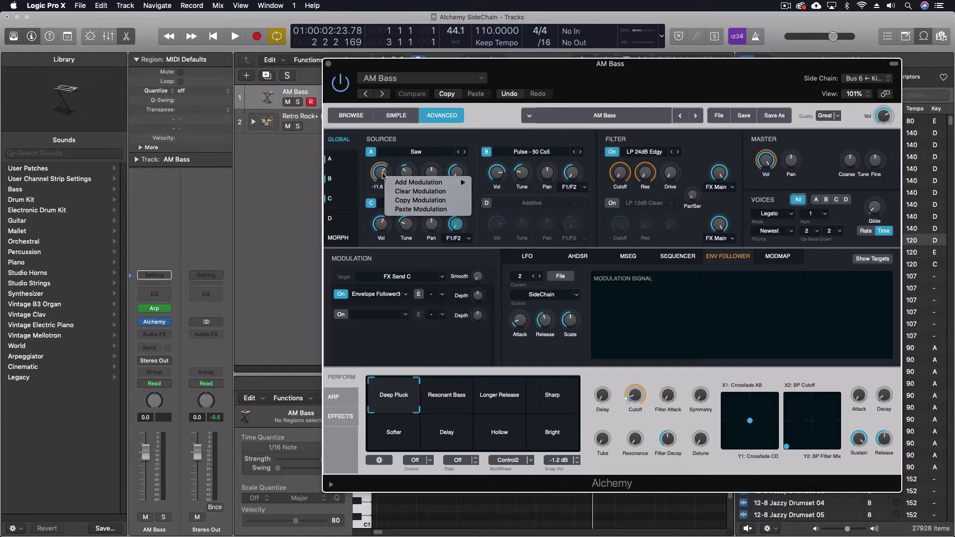
mouse_move(428, 184)
mouse_move(517, 218)
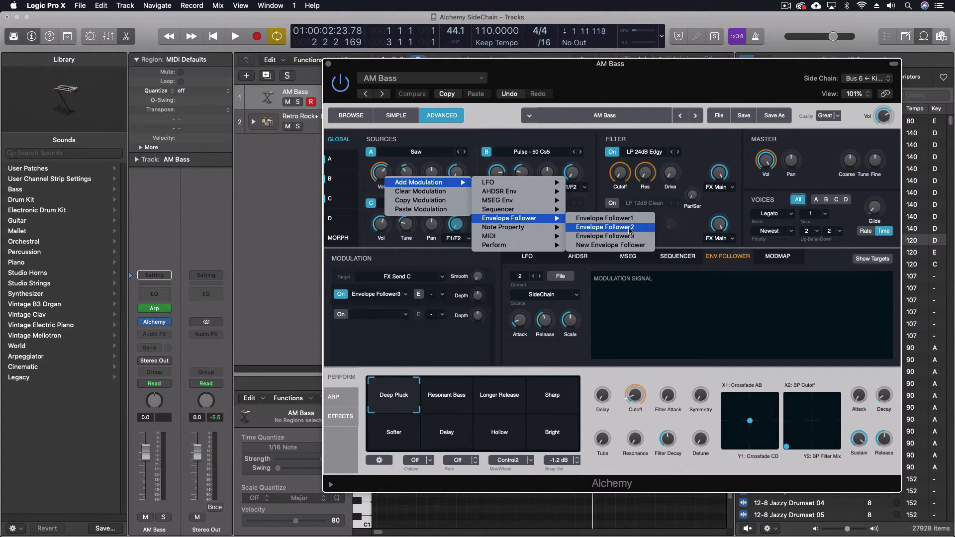
left_click(624, 228)
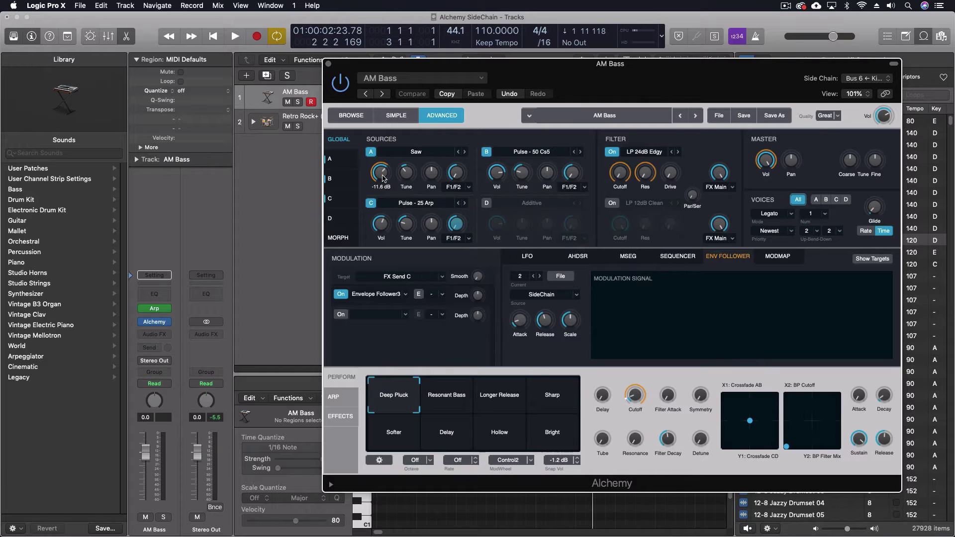
left_click(383, 178)
left_click_drag(479, 296, 473, 297)
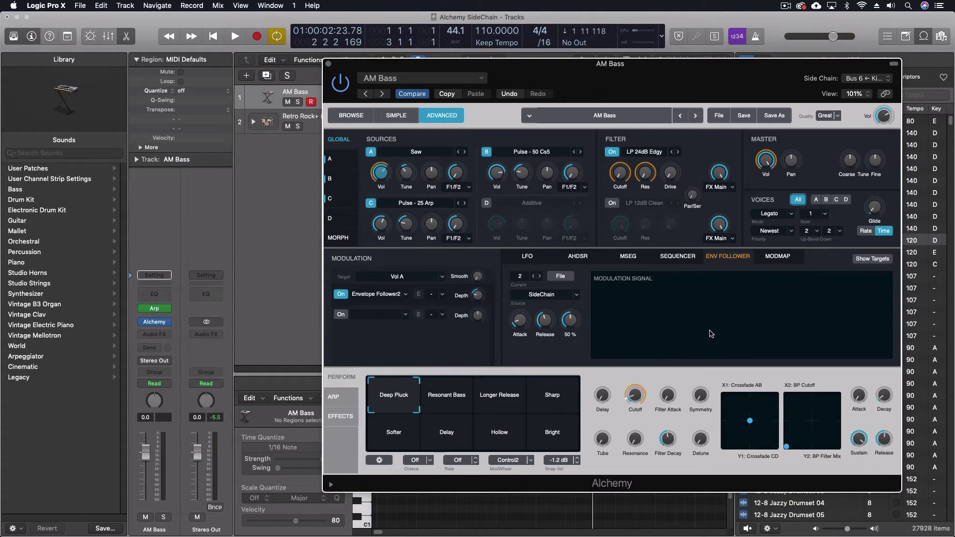
mouse_move(378, 172)
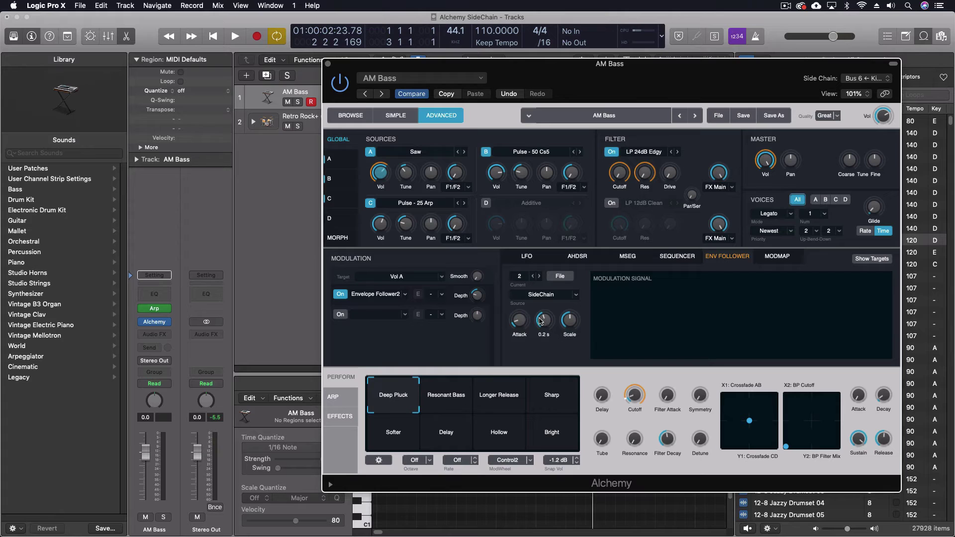
Step: Audition the sidechained bass, first with the Arpeggiator bypassed and the drum track muted, and again with both active
left_click(162, 308)
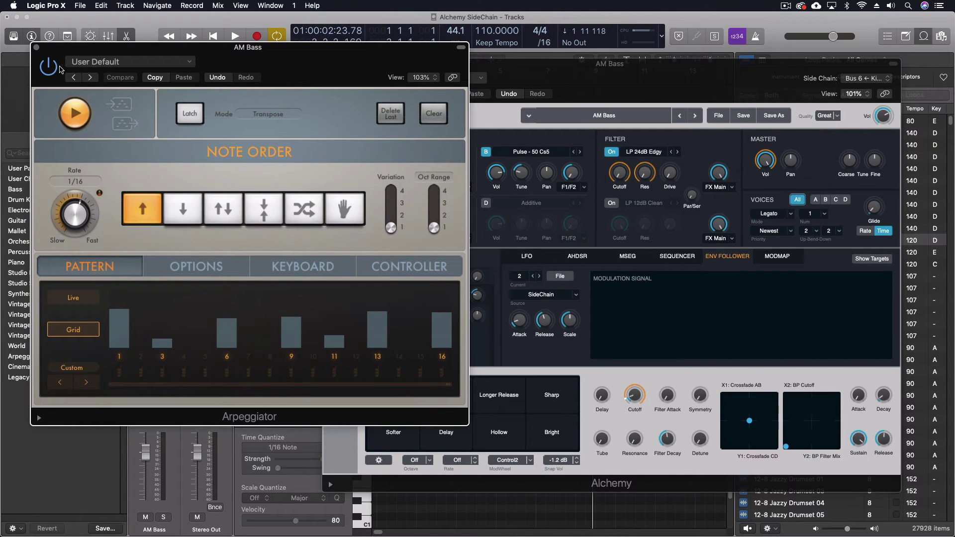
left_click(35, 47)
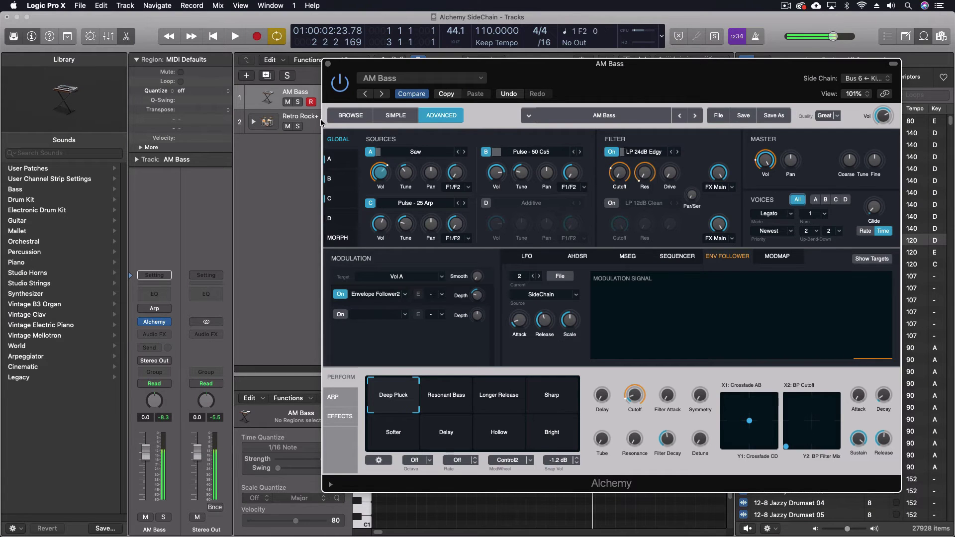
left_click(286, 128)
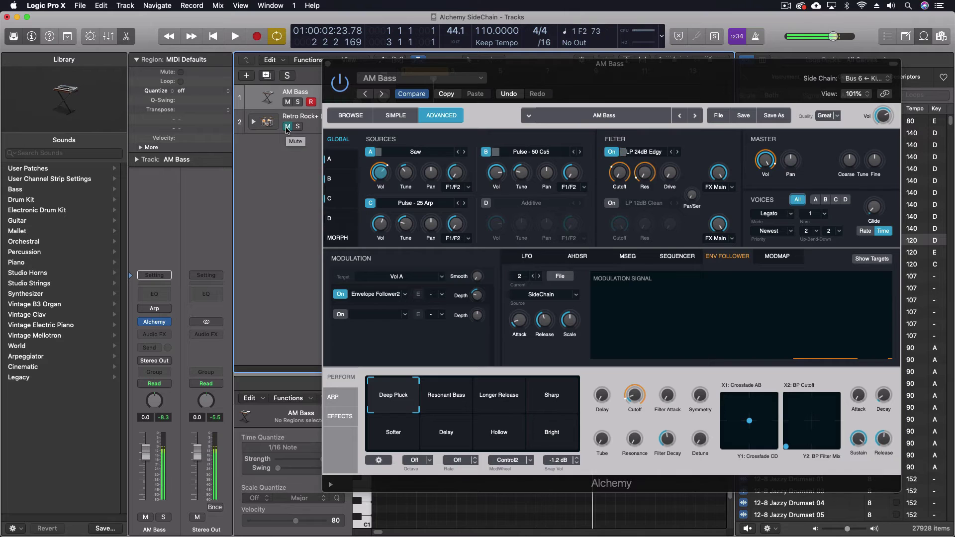
key("space")
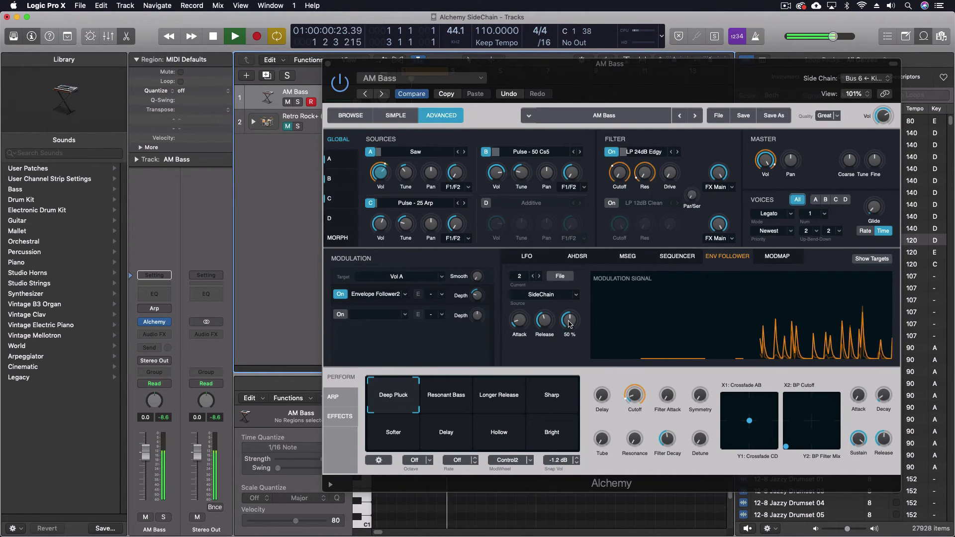
key("space")
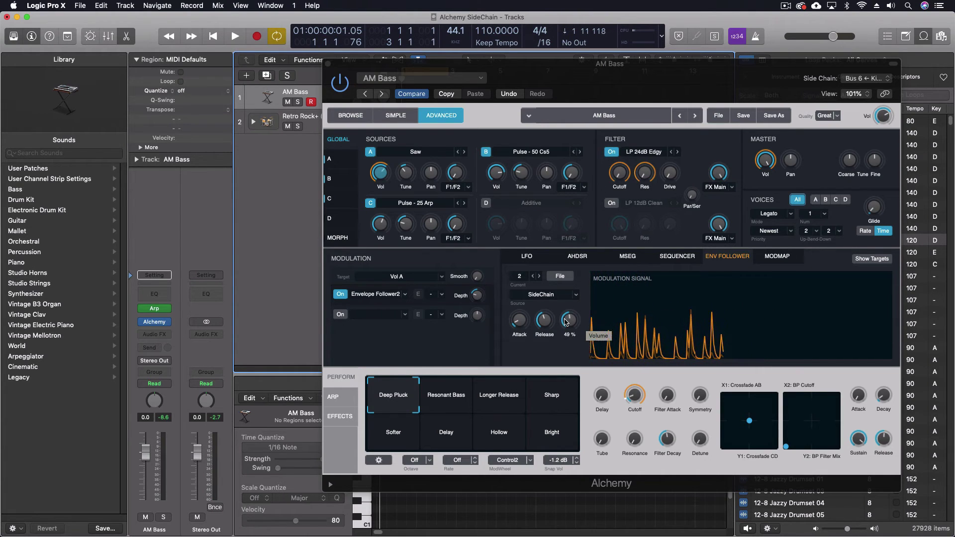
key("space")
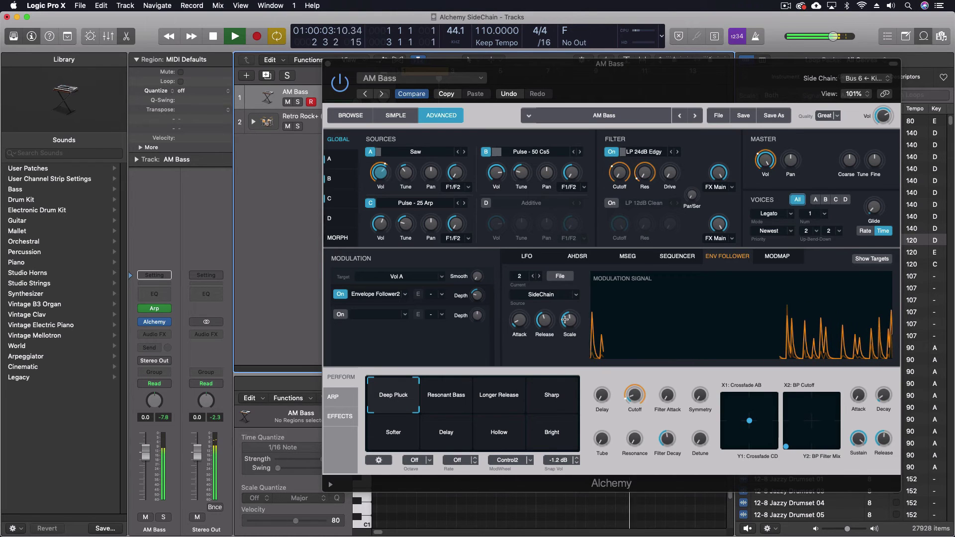
key("space")
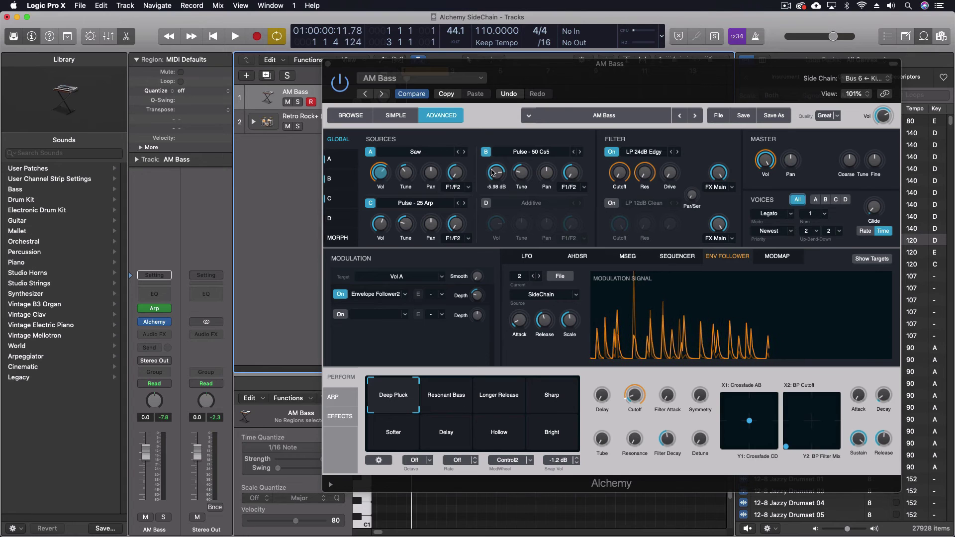
Step: Add Envelope Follower2 modulation to source B's volume with a depth of -38.3 %
left_click(496, 173)
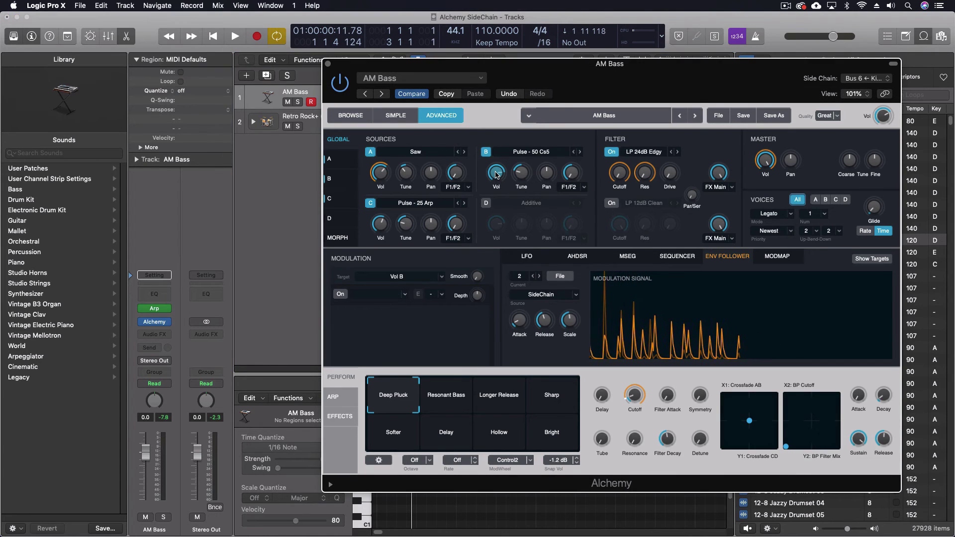
right_click(496, 174)
mouse_move(540, 180)
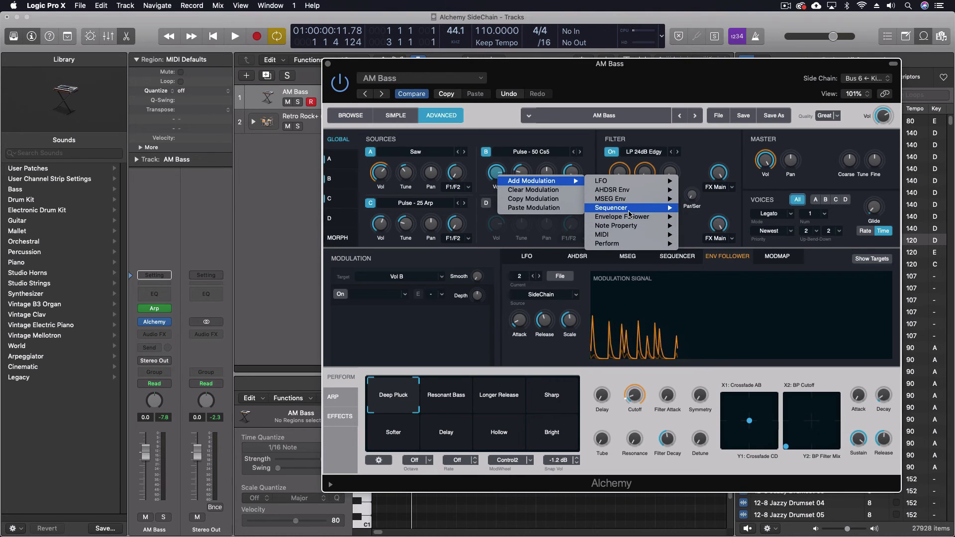
mouse_move(647, 217)
left_click(724, 227)
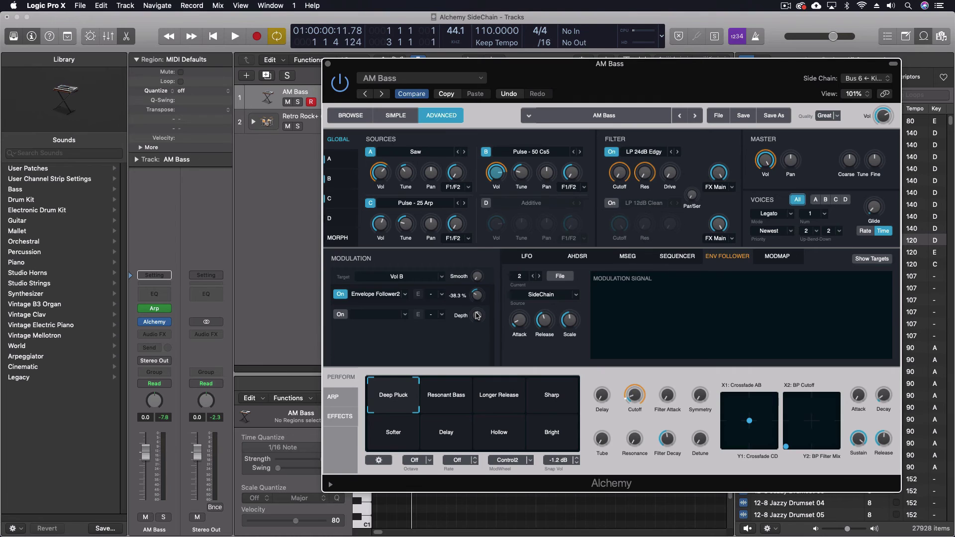
Step: Add Envelope Follower2 modulation to source C's volume with a negative depth
left_click(382, 225)
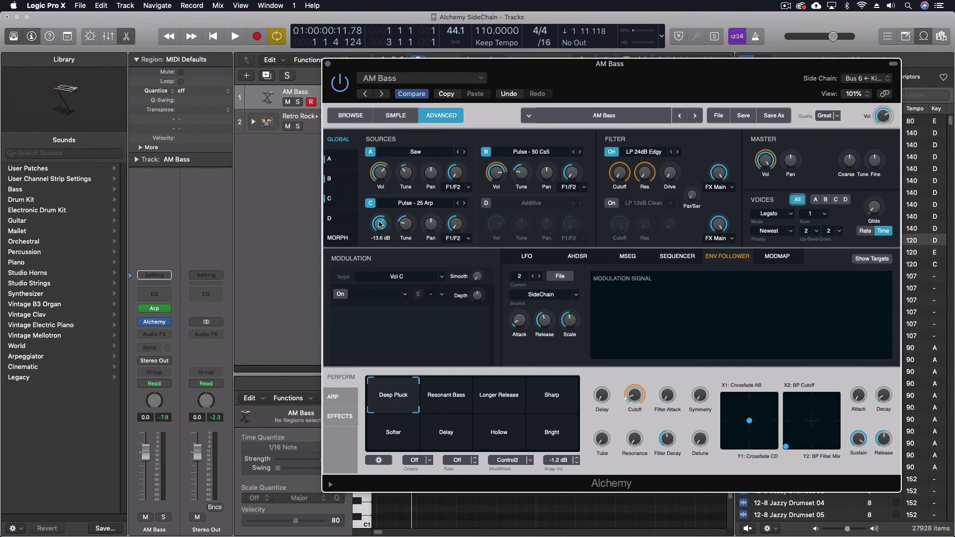
right_click(382, 228)
mouse_move(420, 235)
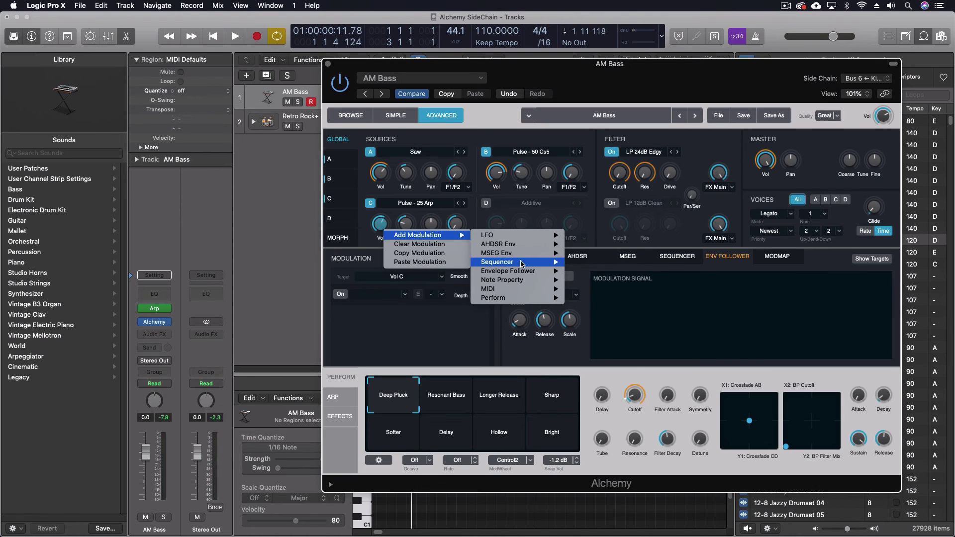
mouse_move(532, 271)
left_click(579, 280)
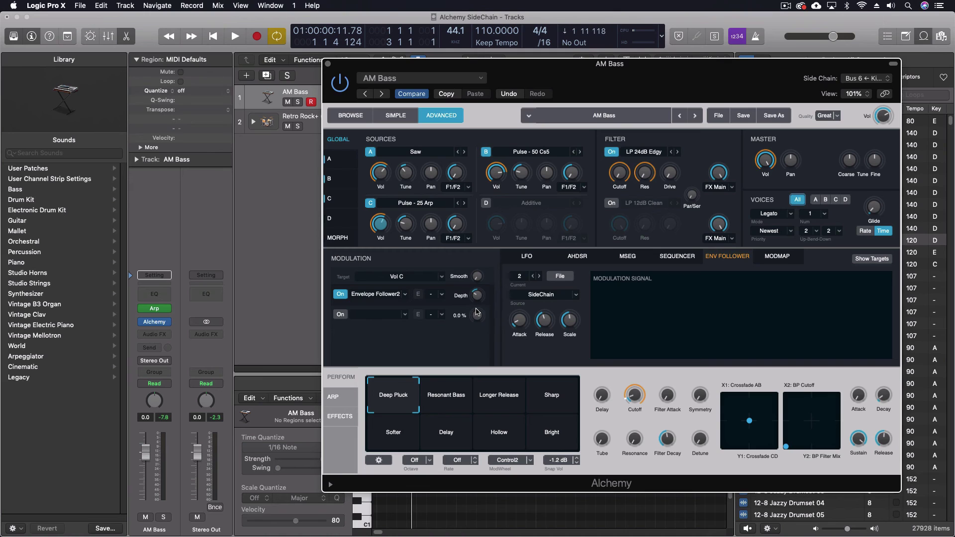
Step: Play the loop to audition the side chain modulation on the volumes of sources A, B and C, and stop playback
key("space")
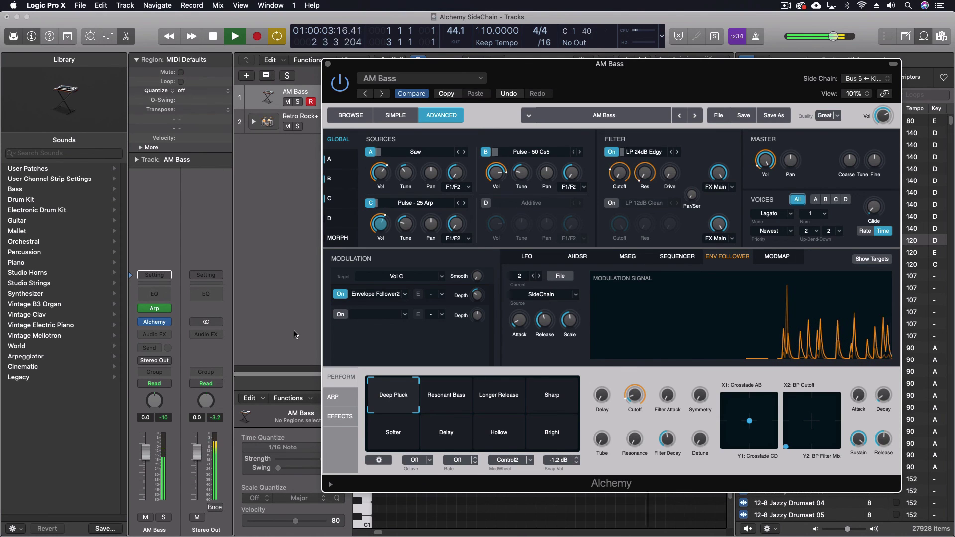
key("space")
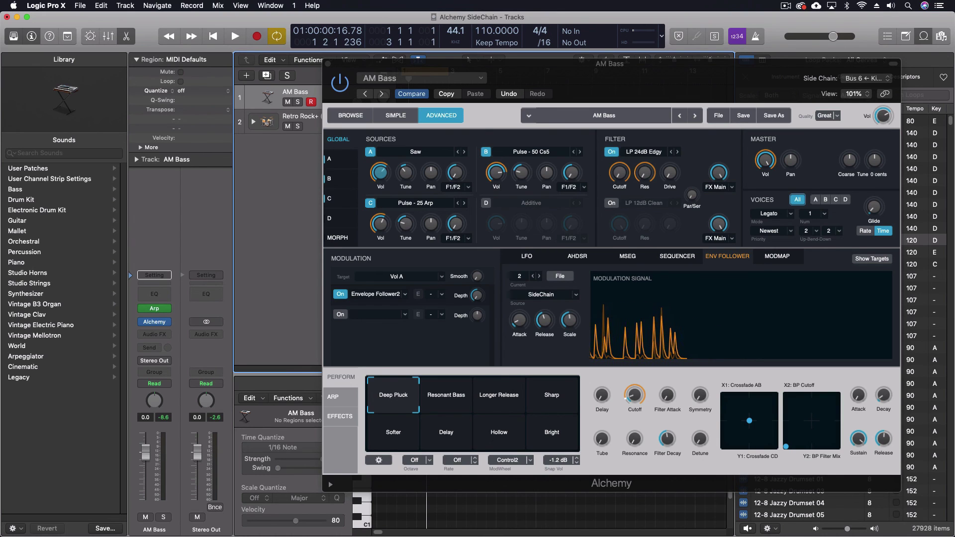
left_click(668, 87)
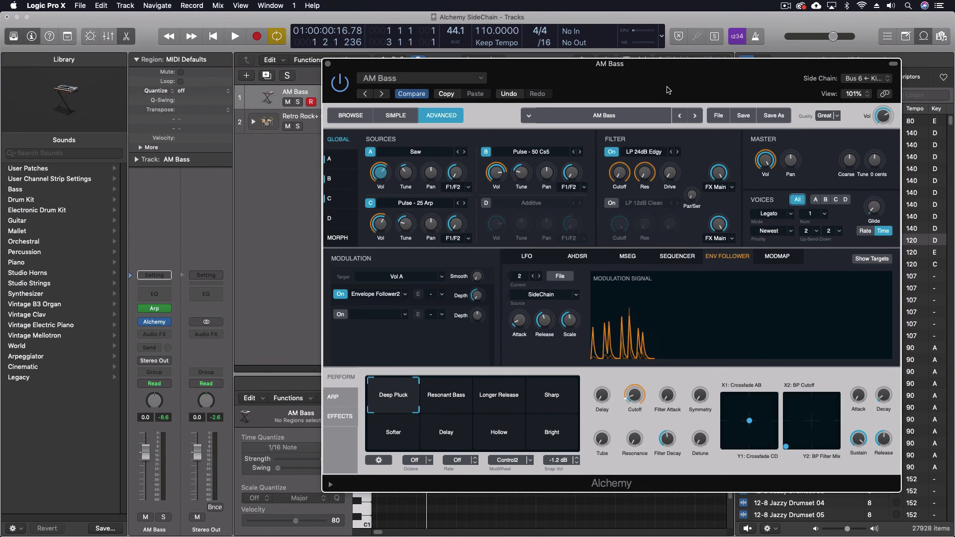